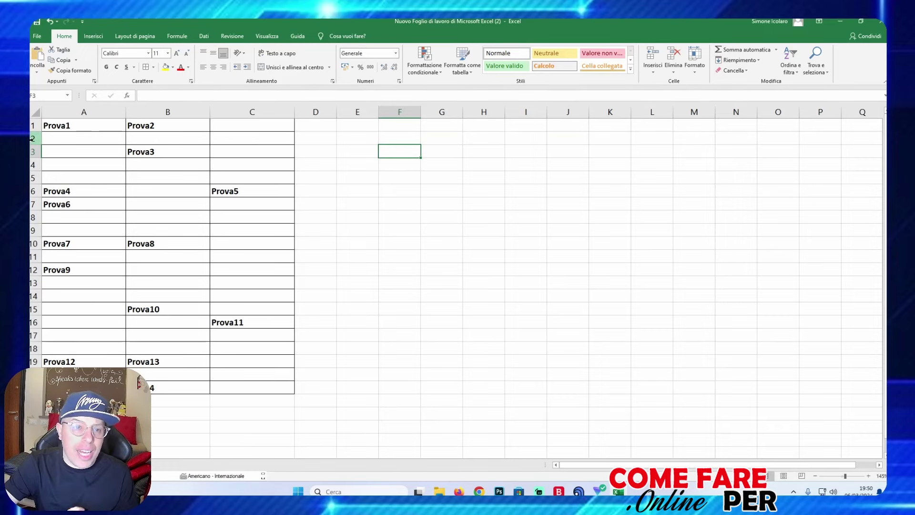
- Delete row 2 from the sheet, then undo the deletion
right_click(32, 139)
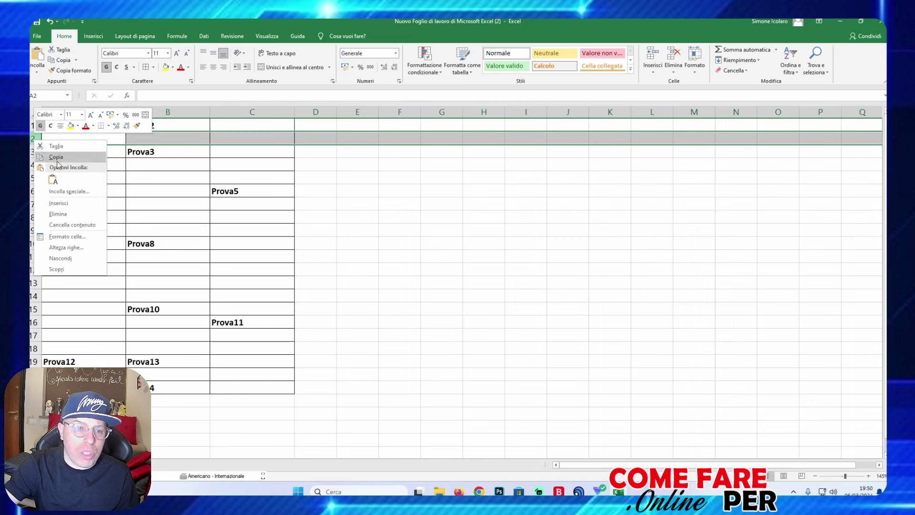
left_click(58, 214)
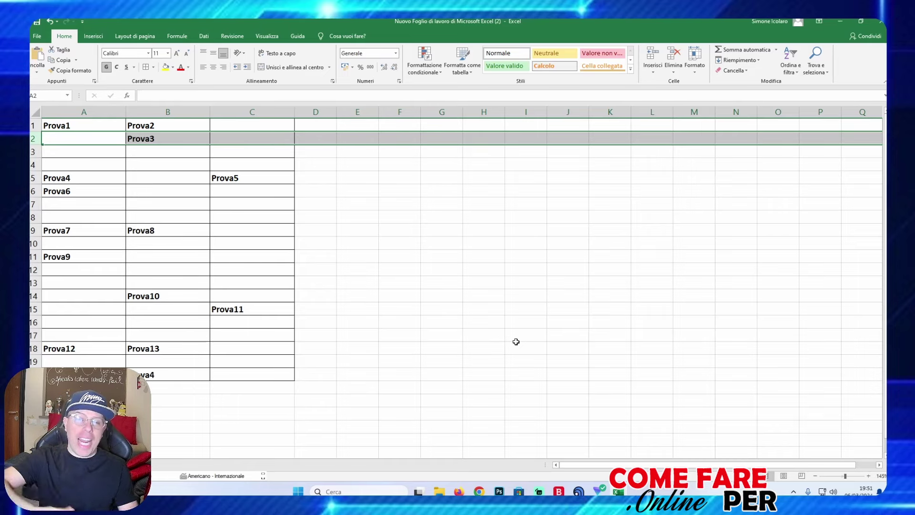
key("ctrl+z")
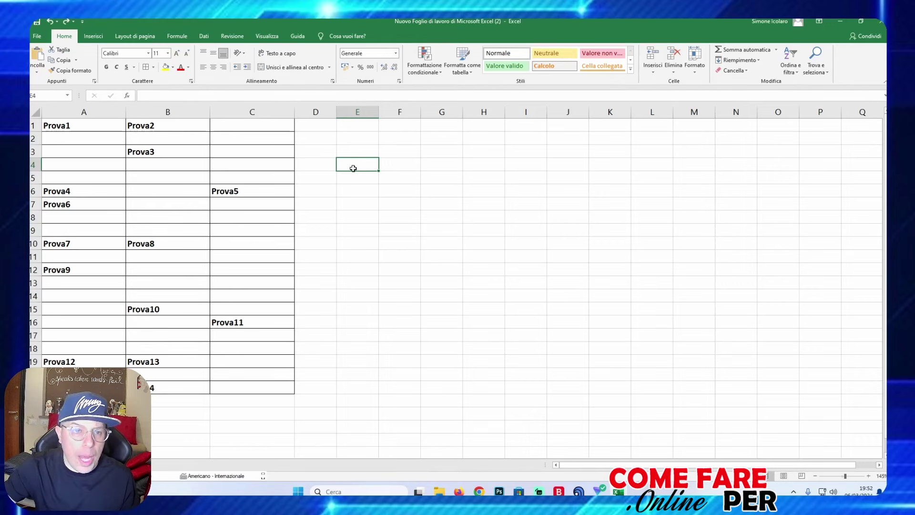
- Select the Prova data from A1 down to the last filled row of column C
left_click(94, 128)
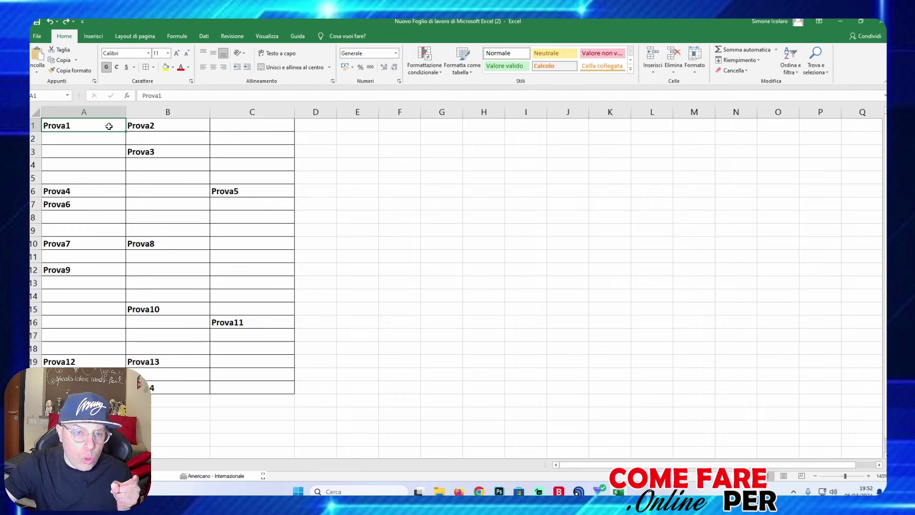
left_click_drag(109, 126, 172, 183)
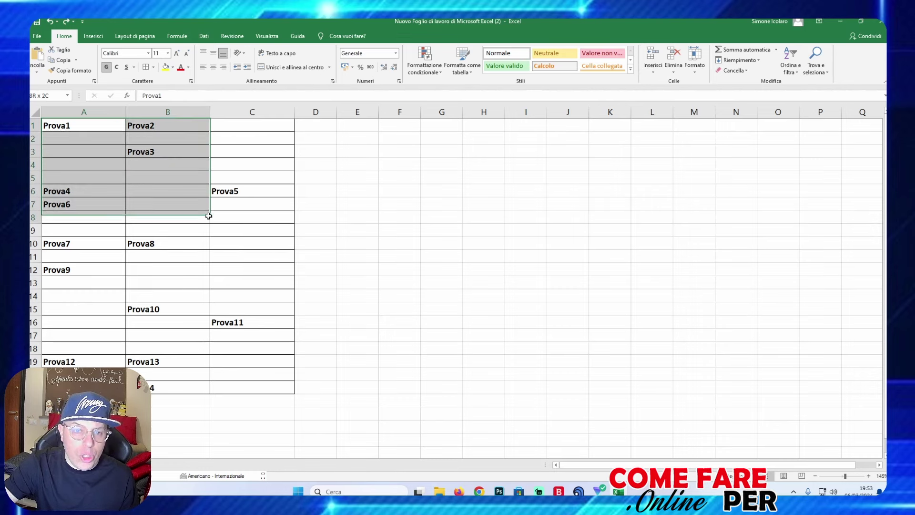
left_click_drag(172, 183, 261, 387)
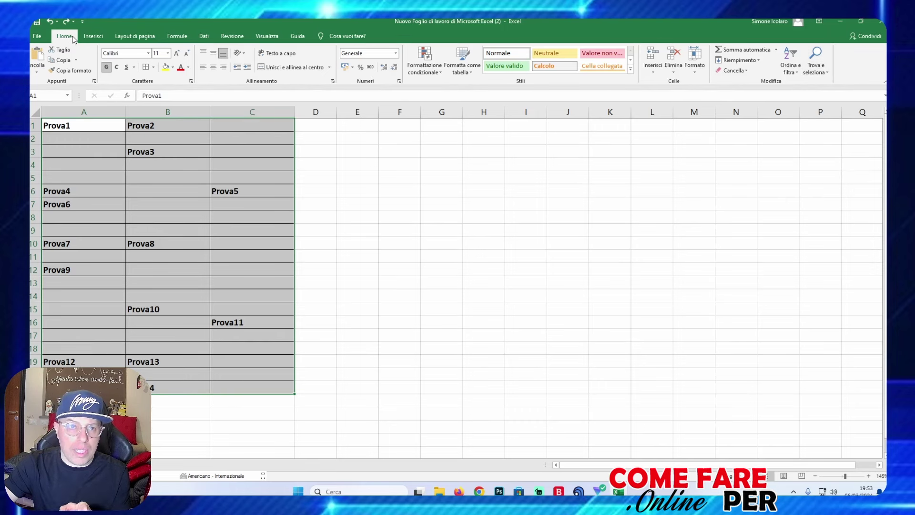
- Select only the blank cells in the range using Go To Special (Celle vuote)
left_click(818, 64)
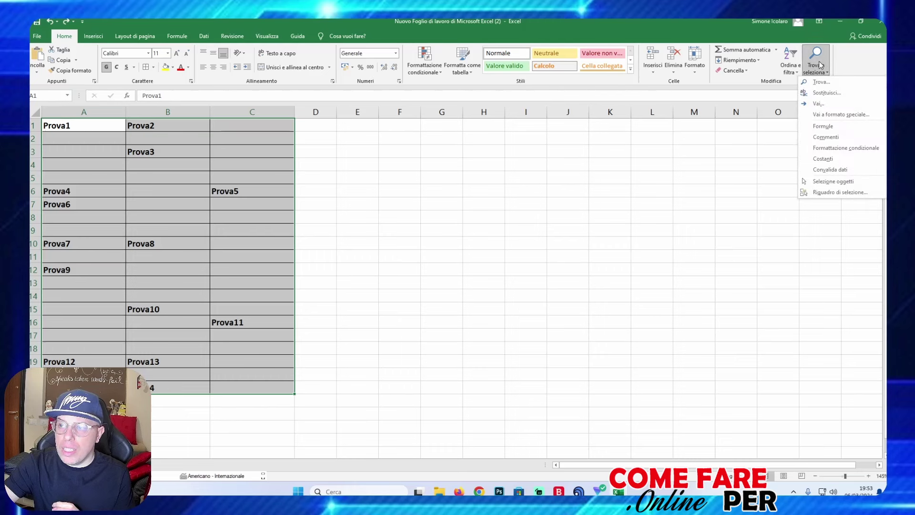
left_click(819, 103)
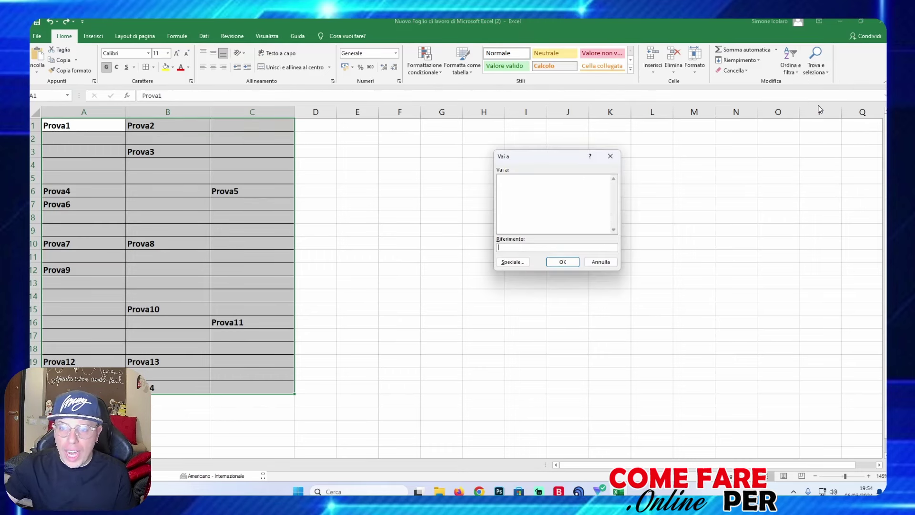
left_click(512, 262)
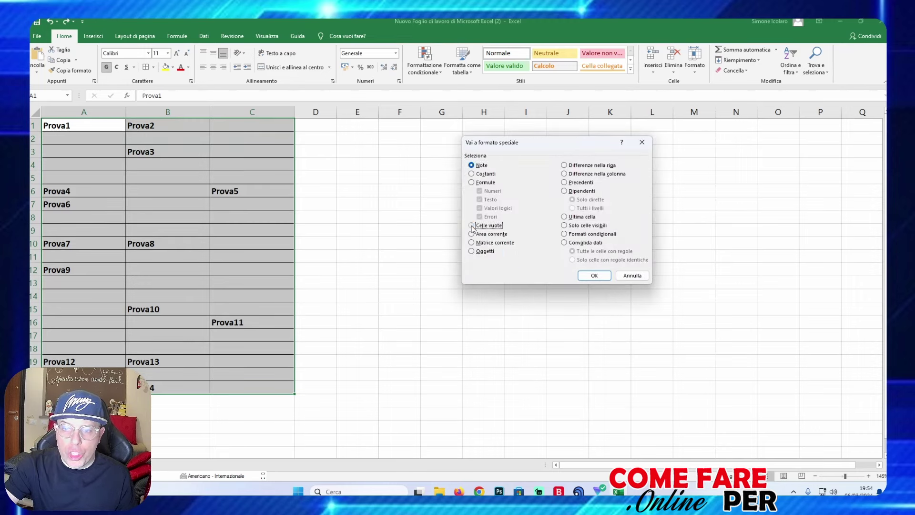
left_click(593, 276)
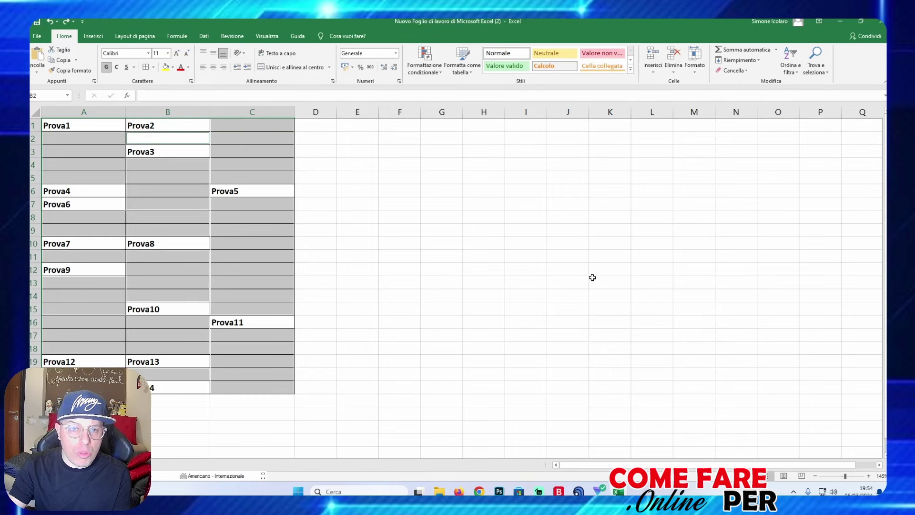
- Delete the selected blank cells with Sposta le celle in alto
key("ctrl+minus")
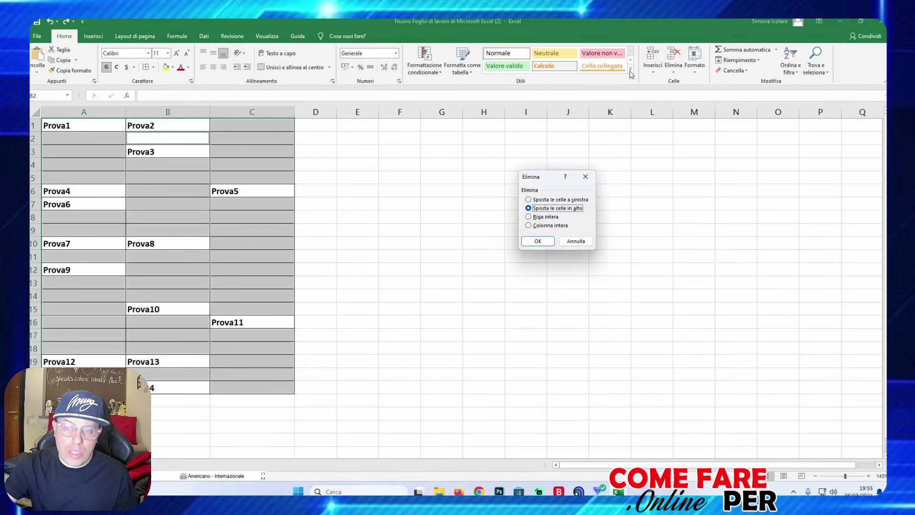
left_click_drag(548, 175, 540, 184)
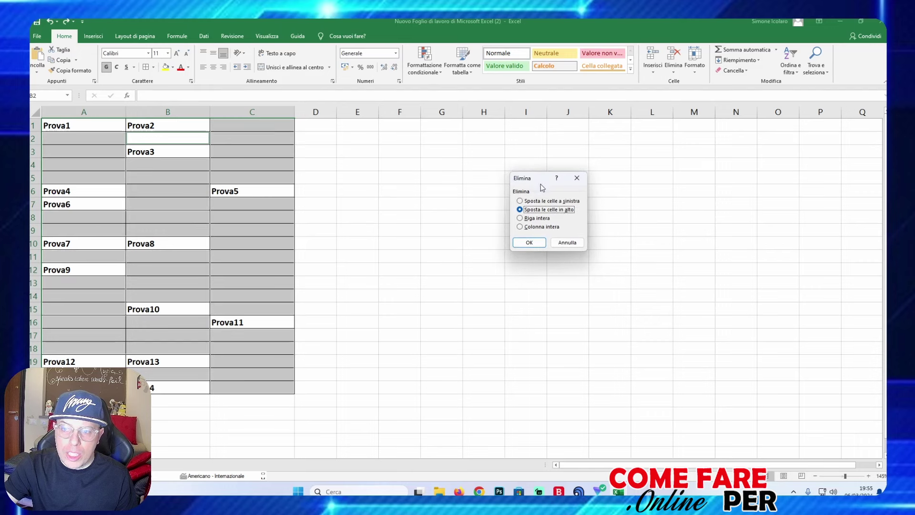
left_click(529, 243)
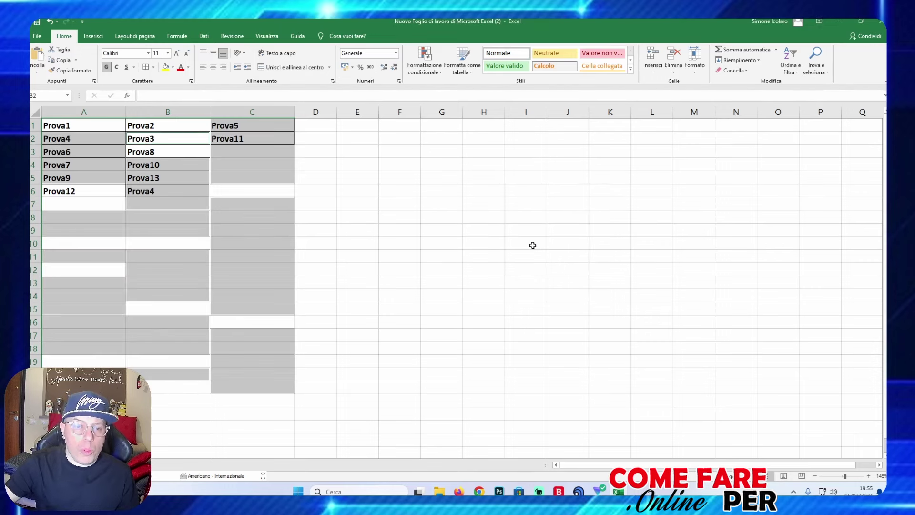
- Deselect the range and inspect cell B6, which now holds Prova14
left_click(374, 188)
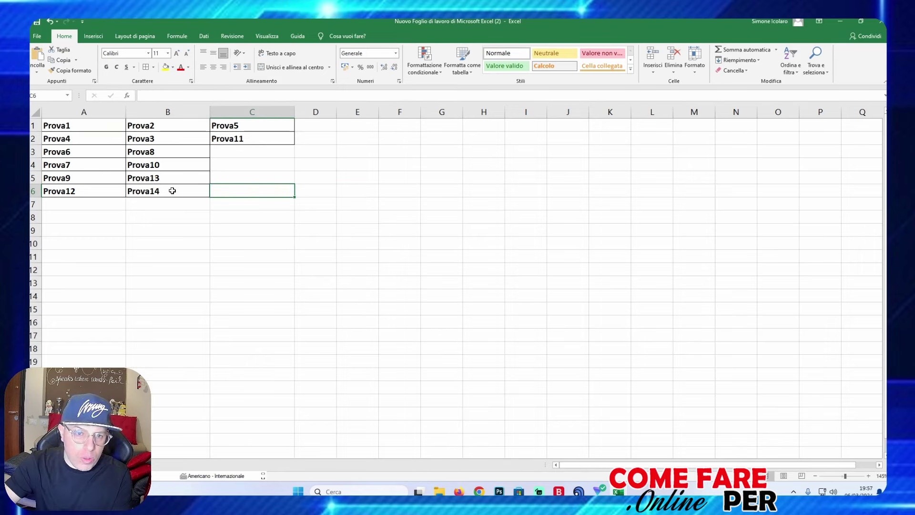
left_click(173, 191)
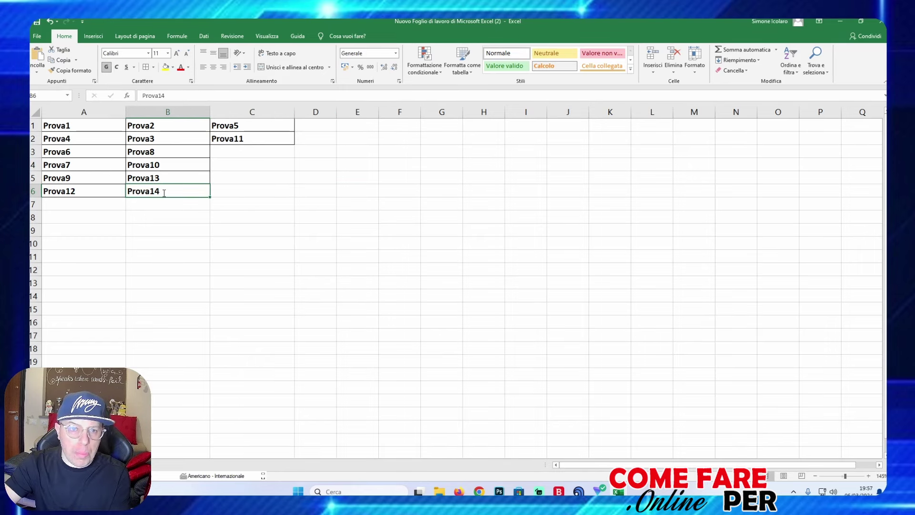
double_click(166, 192)
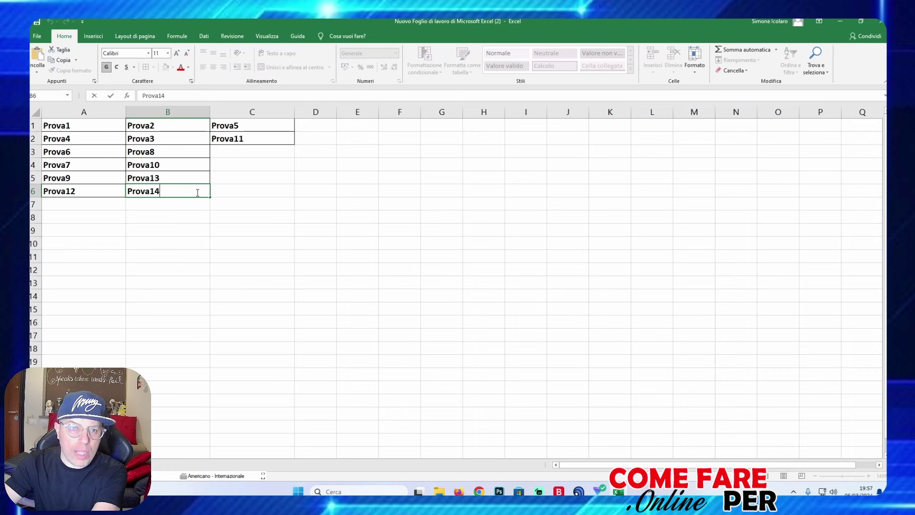
left_click(224, 191)
left_click(194, 216)
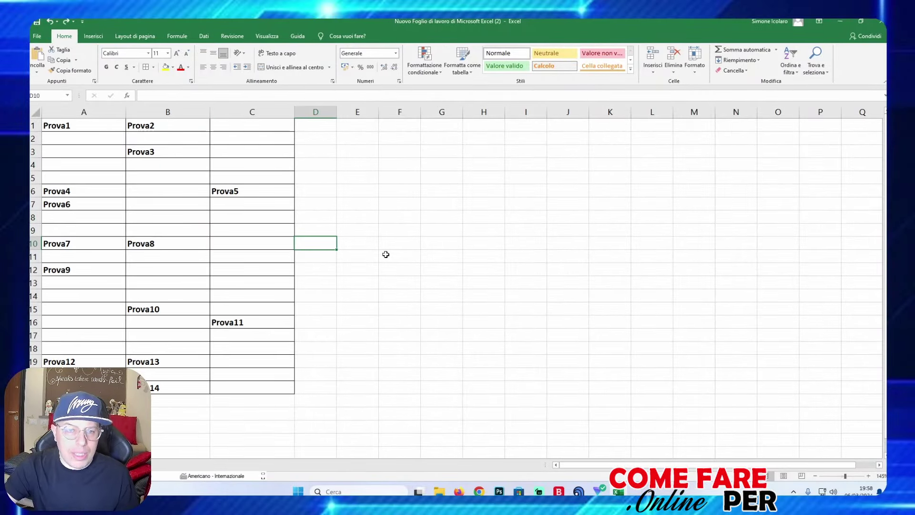
- Convert A1:C21 into a table with Colonna1–Colonna3 headers
left_click(90, 126)
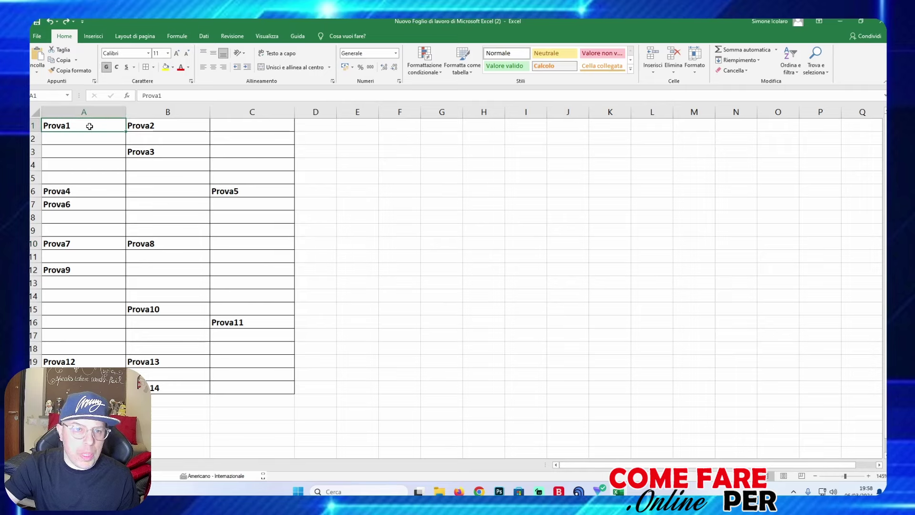
left_click_drag(90, 125, 248, 389)
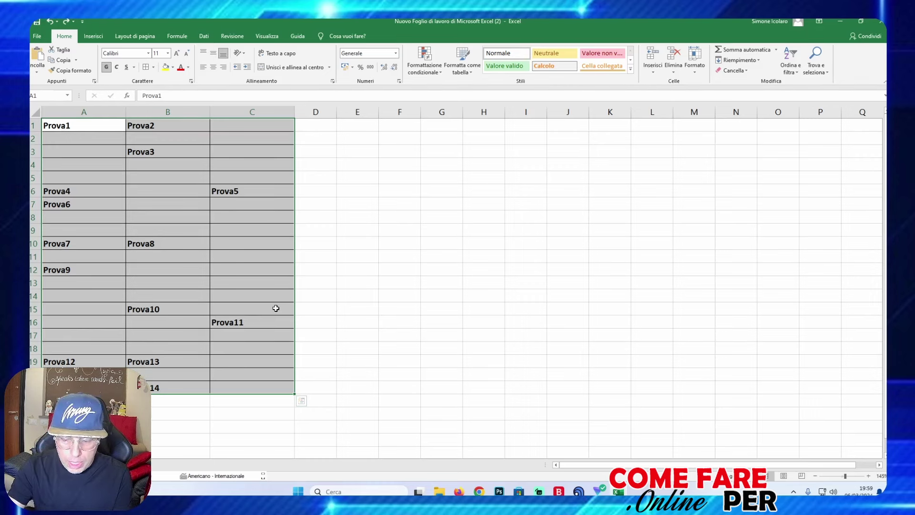
key("ctrl+t")
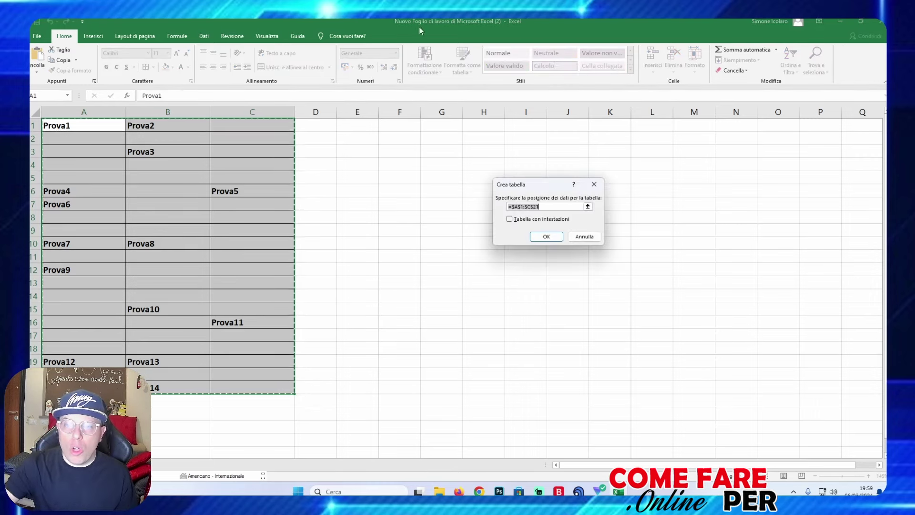
left_click(546, 236)
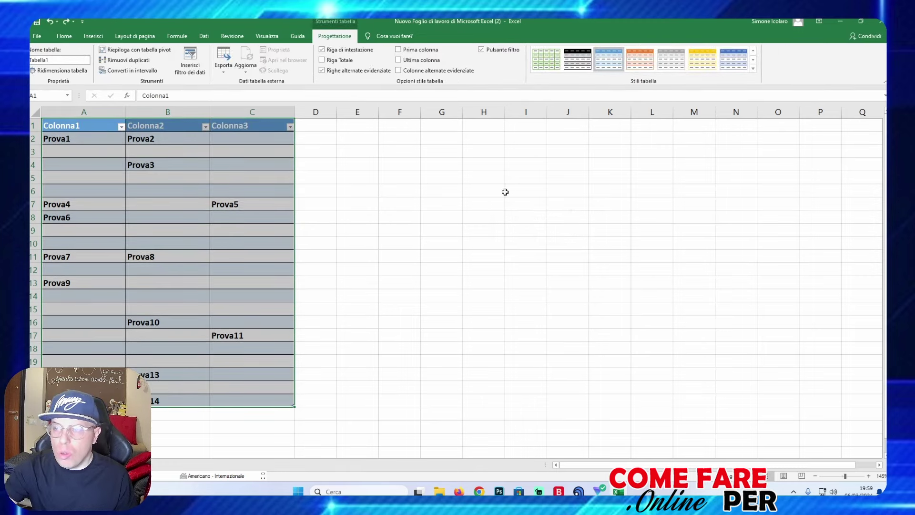
- Apply the first Chiaro table style and select the whole table
left_click(753, 68)
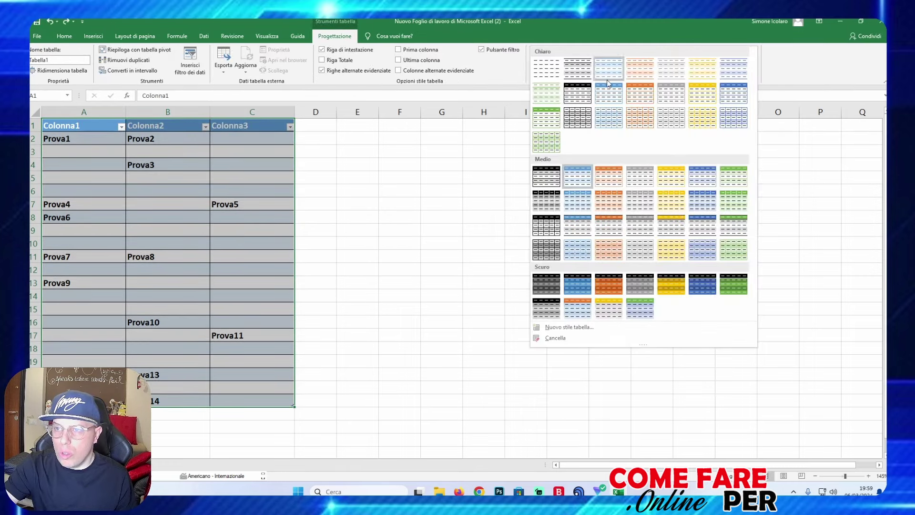
left_click(543, 76)
left_click(362, 192)
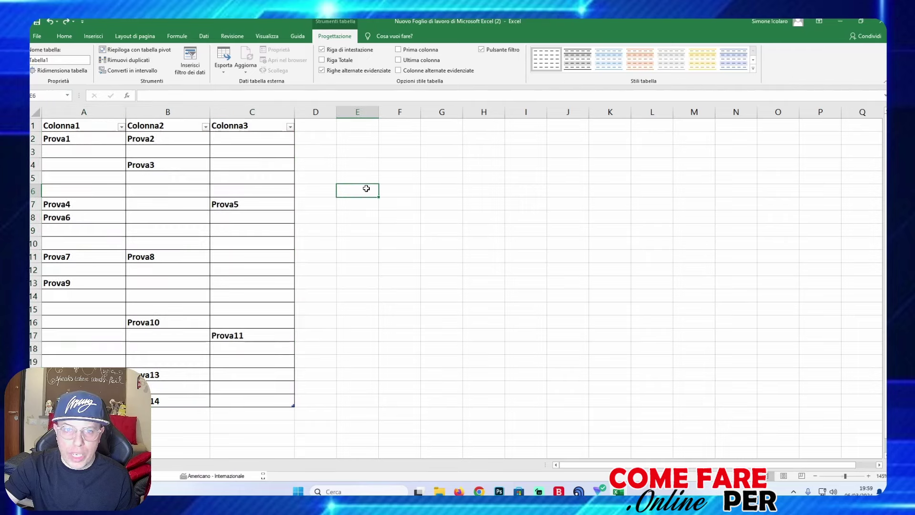
key("ctrl+a")
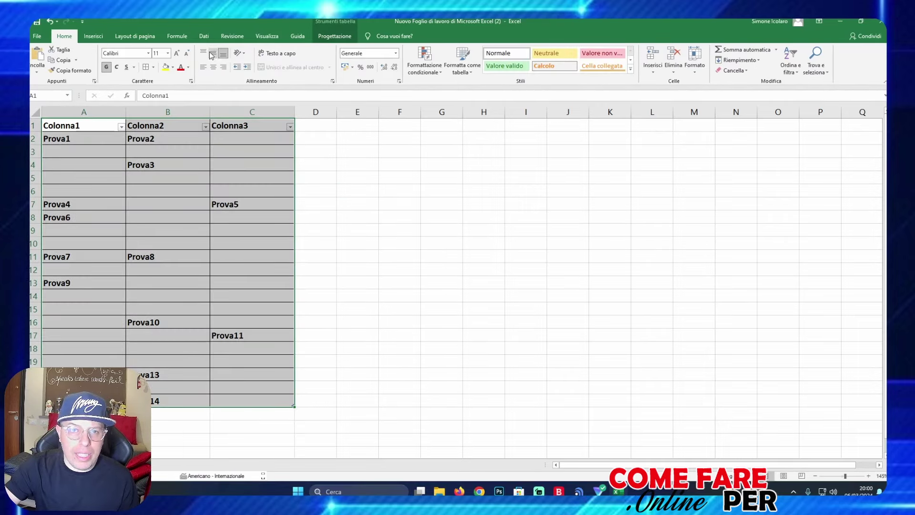
left_click(204, 37)
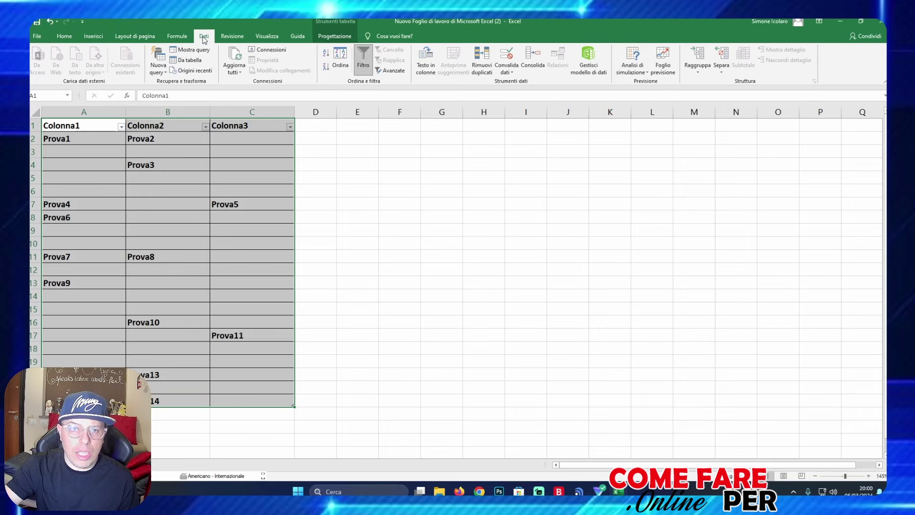
- Send Tabella1 to Power Query, apply Rimuovi righe vuote, and Chiudi e carica
left_click(194, 61)
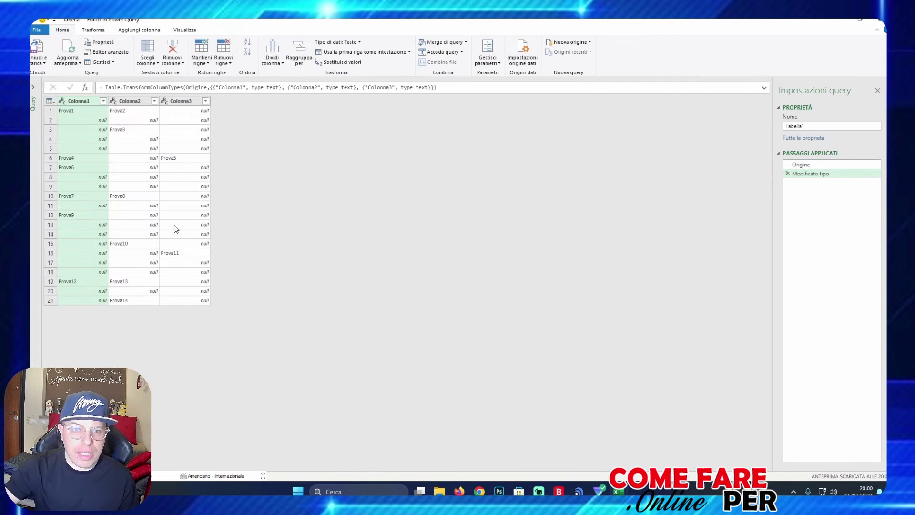
key("super+plus")
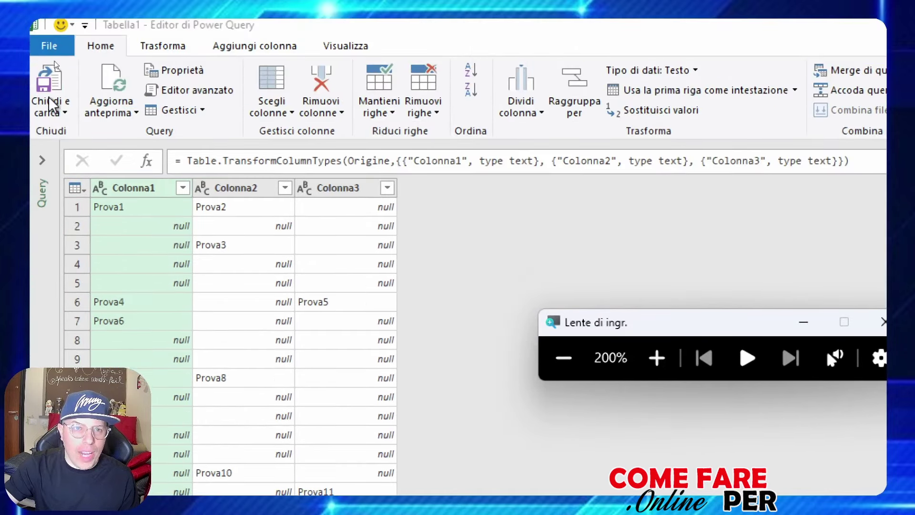
left_click(99, 58)
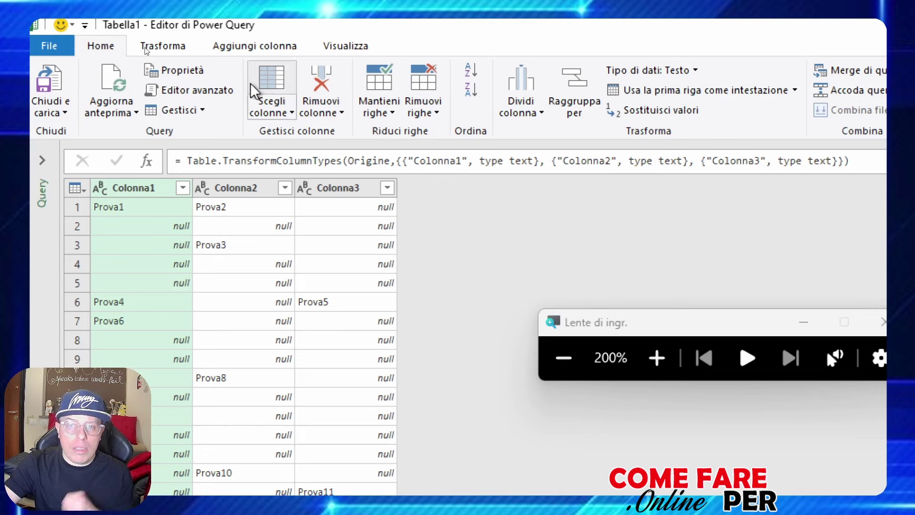
left_click(431, 108)
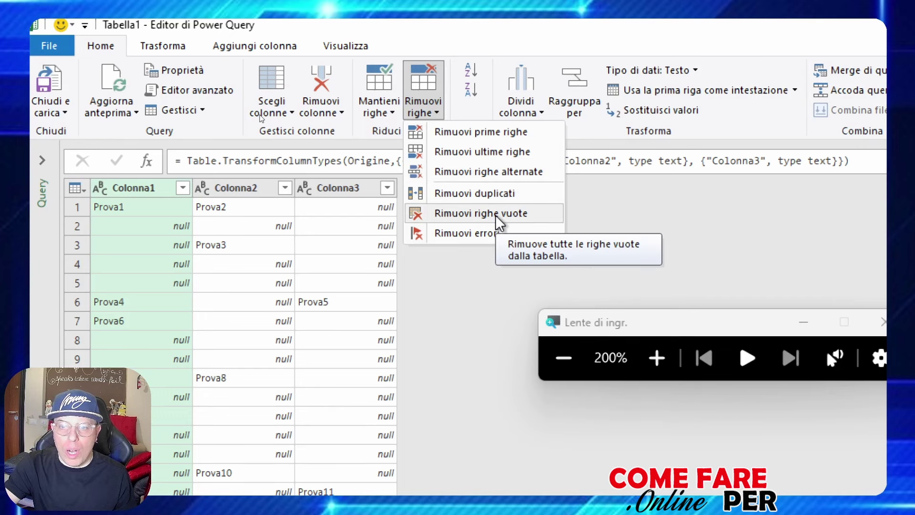
left_click(498, 220)
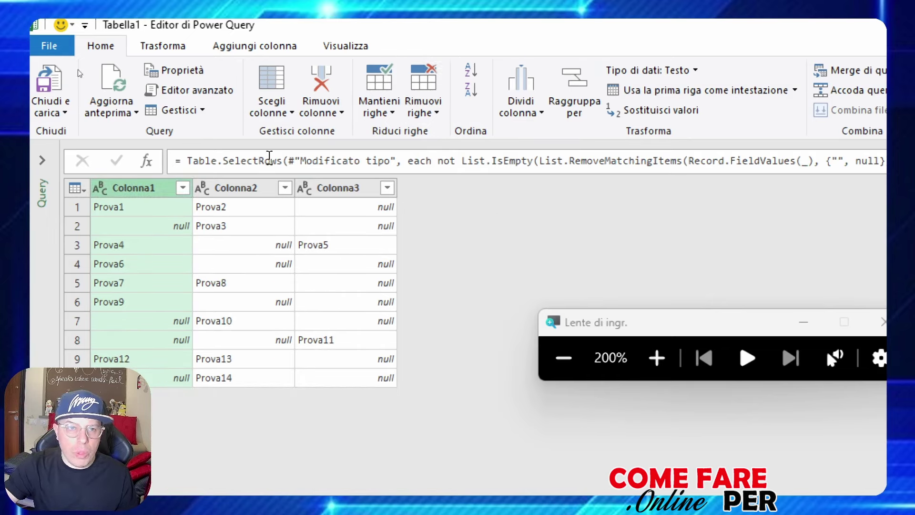
left_click(45, 86)
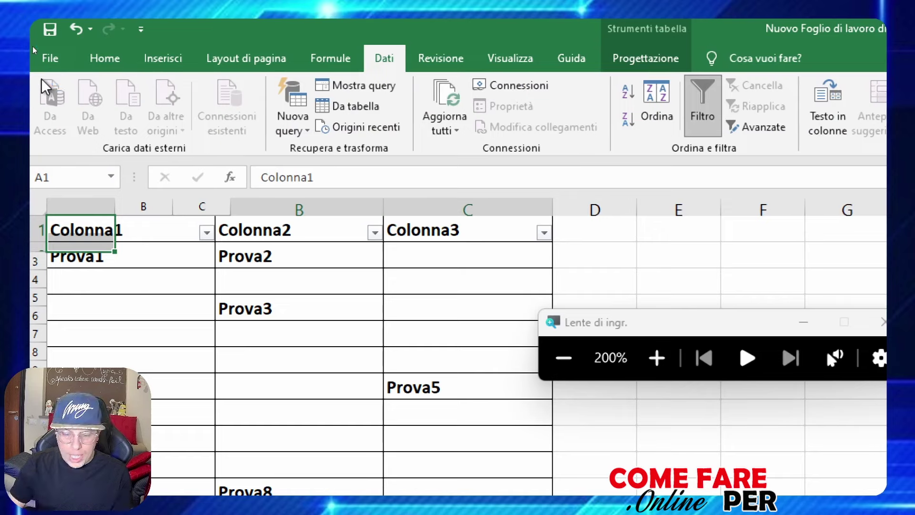
- Close the Magnifier and deselect the loaded 10-row query table
key("super+minus")
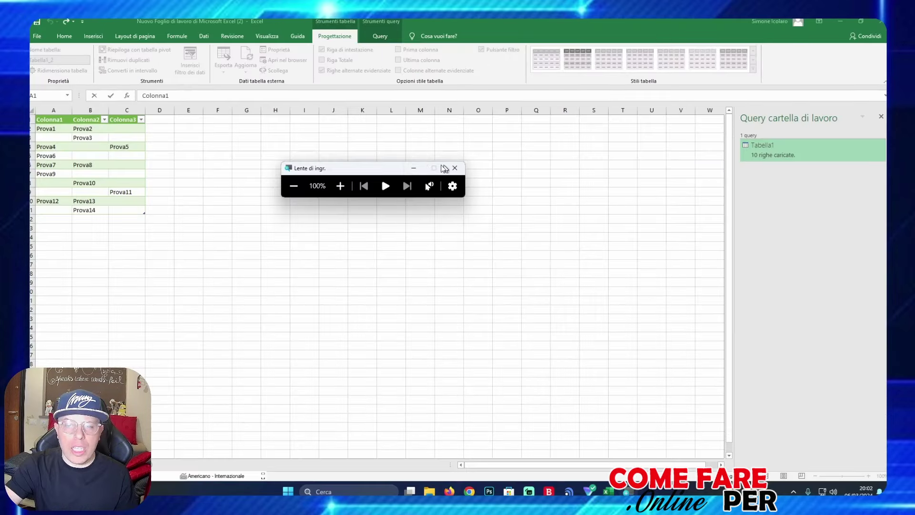
left_click(452, 168)
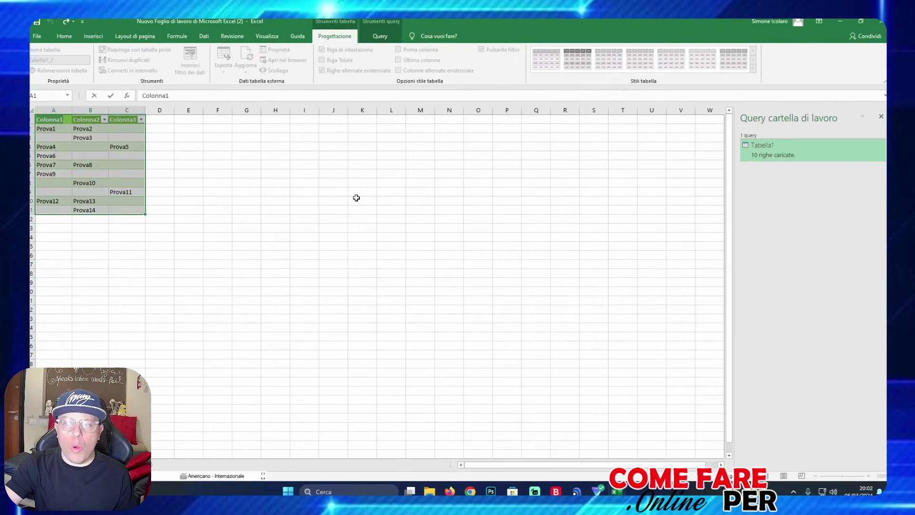
left_click(233, 202)
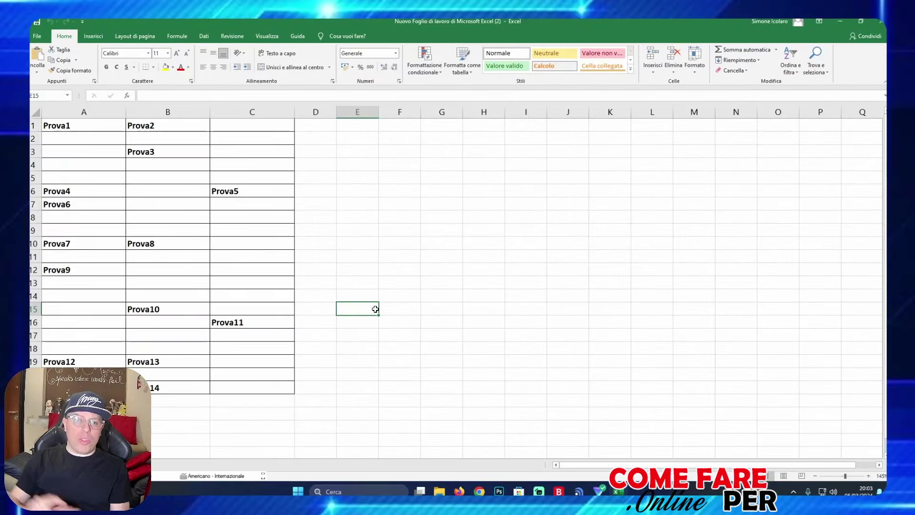
left_click(84, 124)
left_click_drag(84, 124, 238, 385)
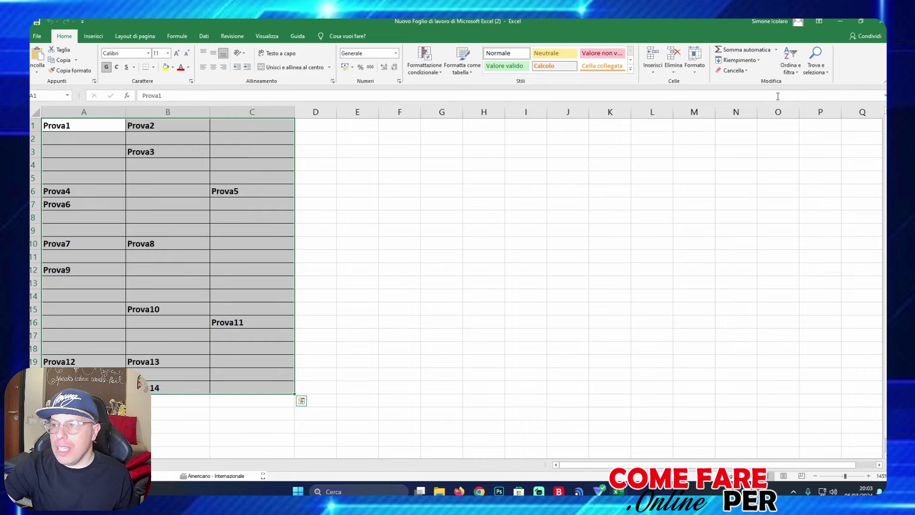
left_click(826, 73)
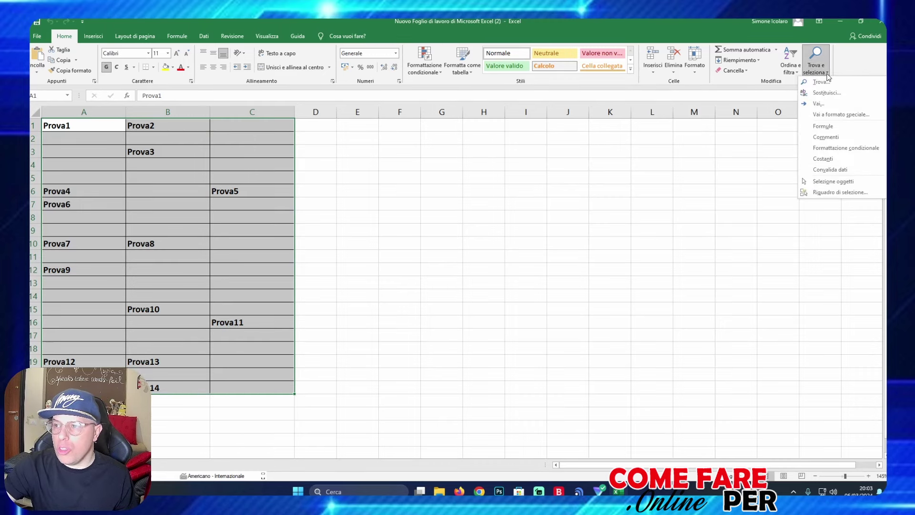
left_click(819, 104)
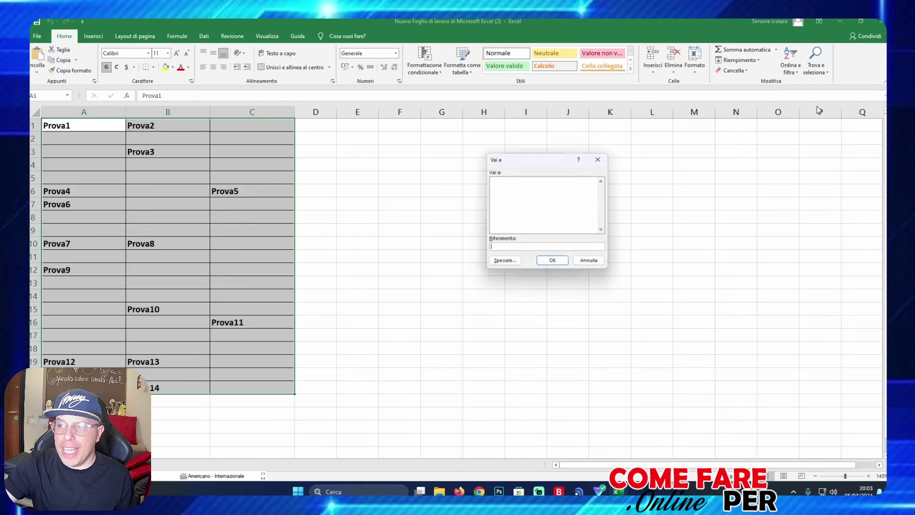
left_click(503, 265)
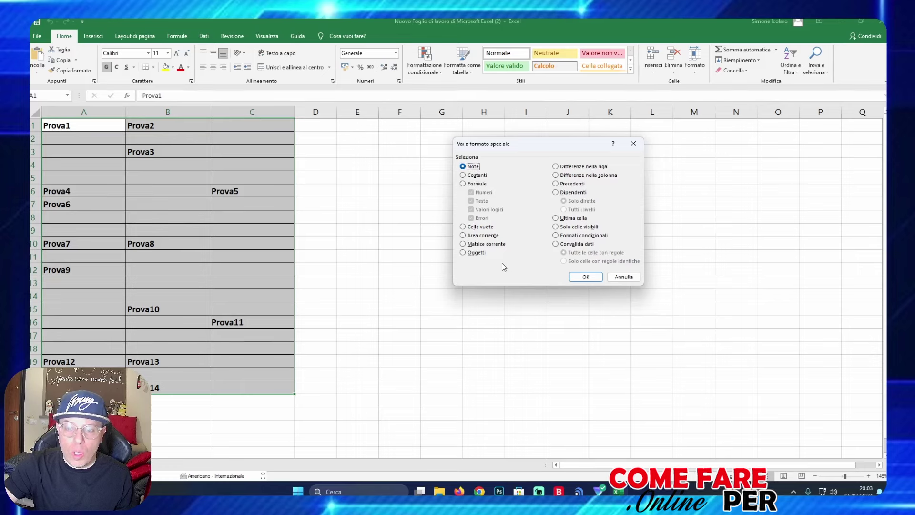
left_click(463, 227)
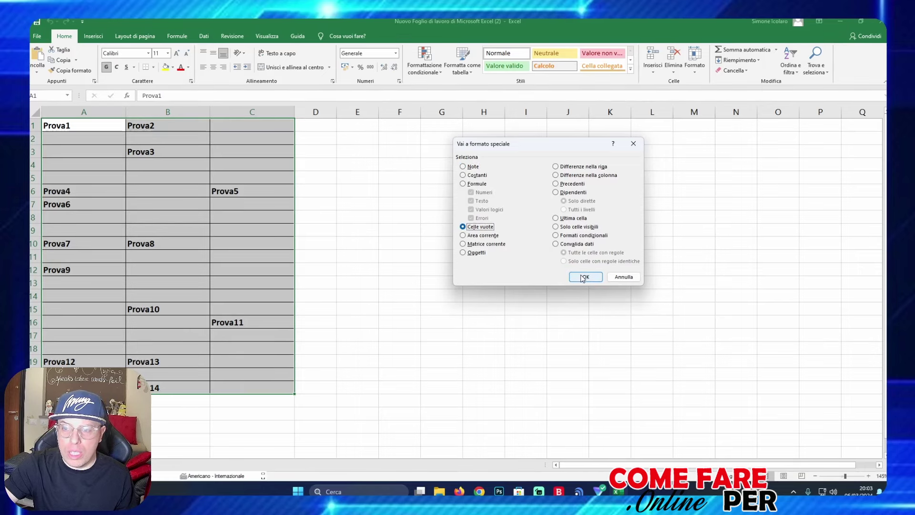
left_click(583, 277)
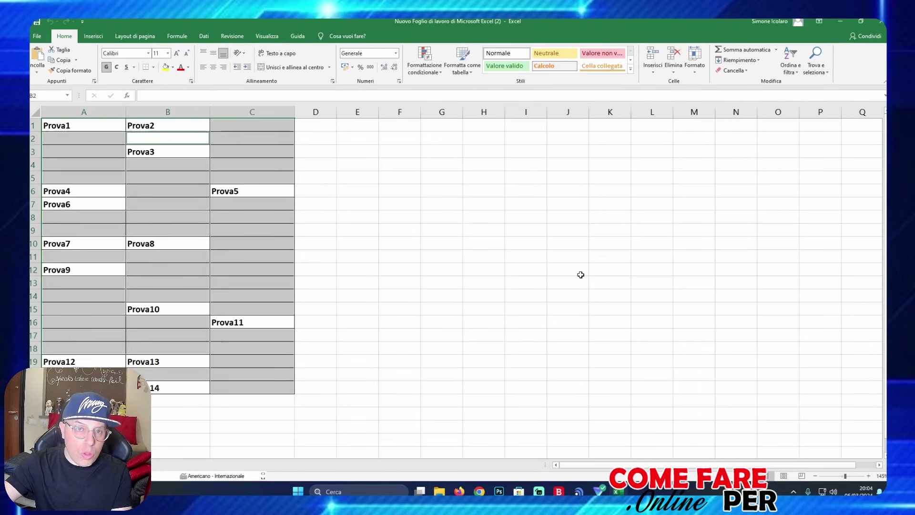
key("ctrl+minus")
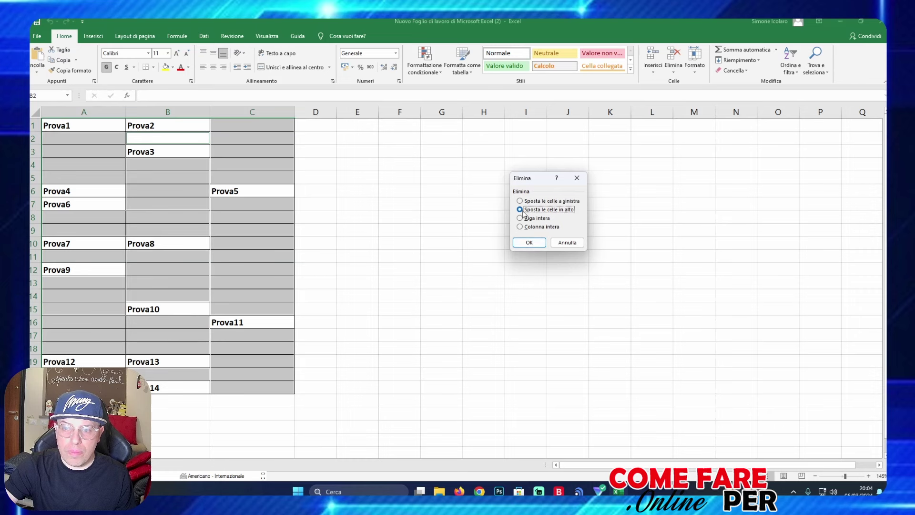
left_click(530, 241)
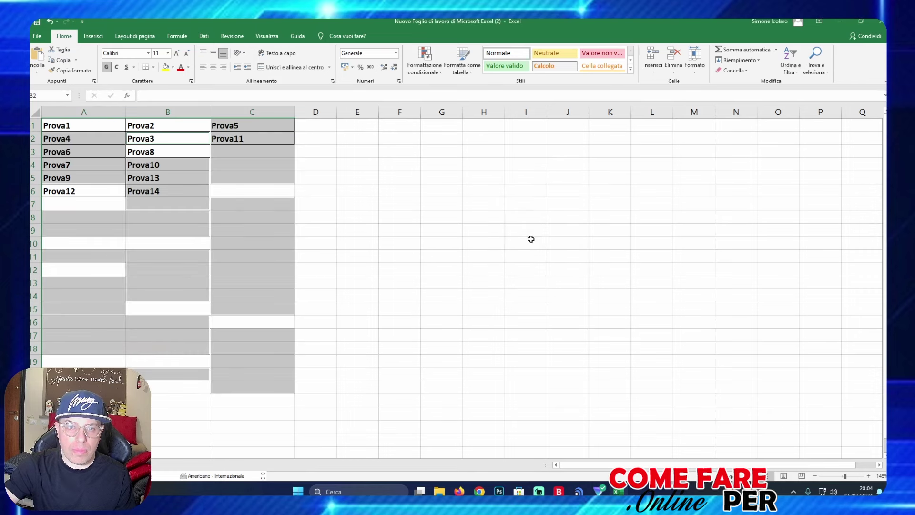
left_click(368, 215)
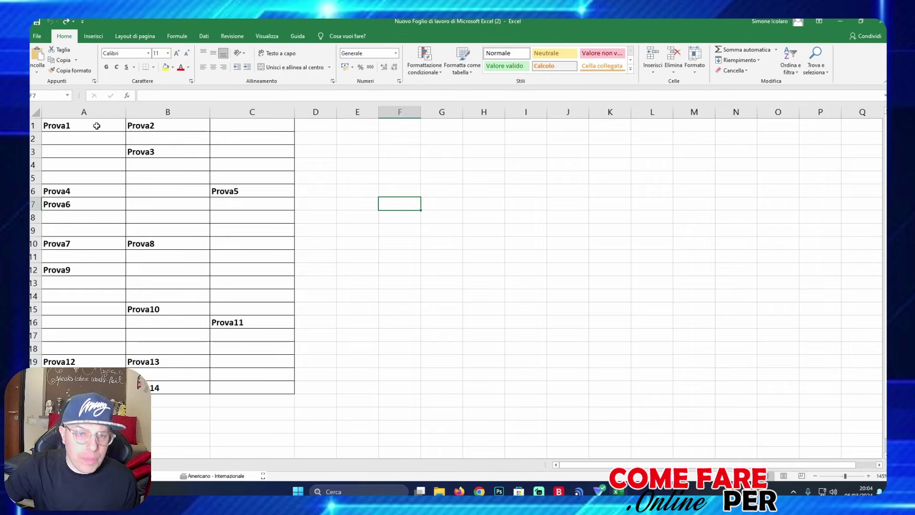
- Convert the Prova range A1:C21 into a table with Colonna1–Colonna3 headers
mouse_move(95, 127)
left_mouse_down()
mouse_move(246, 357)
mouse_move(253, 384)
left_mouse_up()
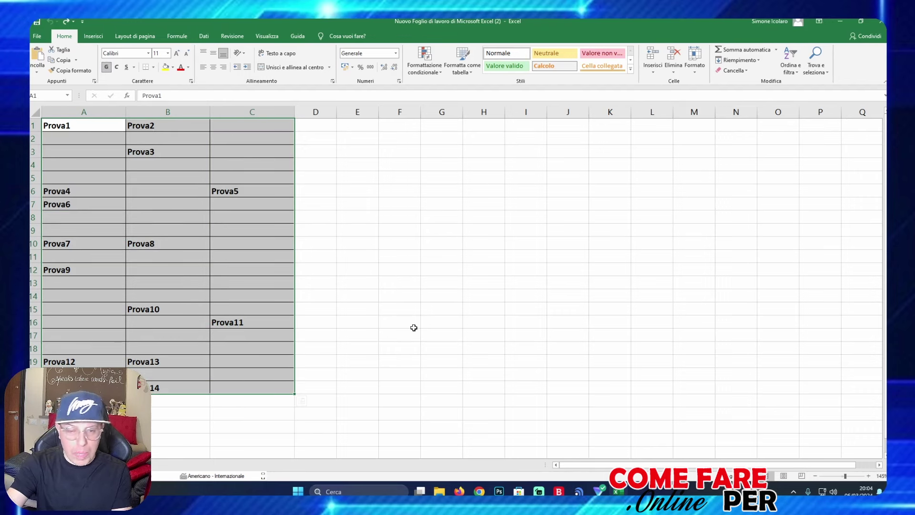
key("ctrl+t")
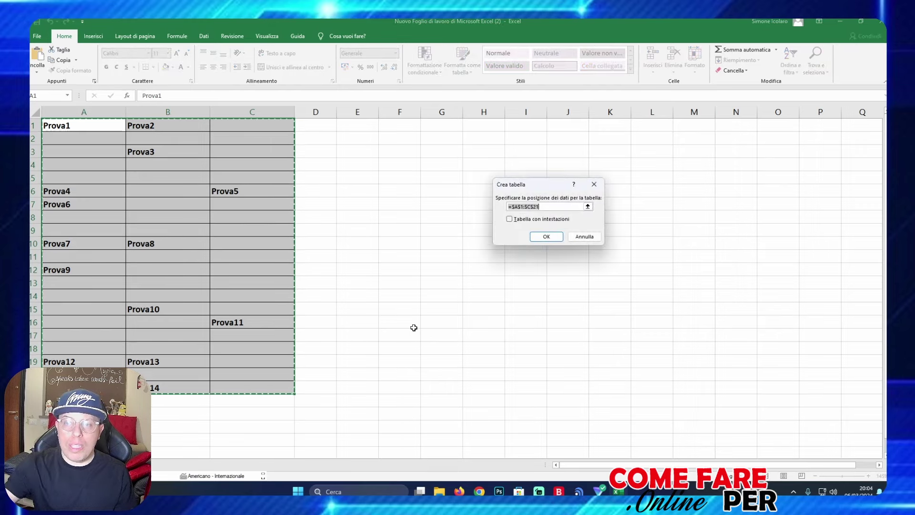
left_click(546, 237)
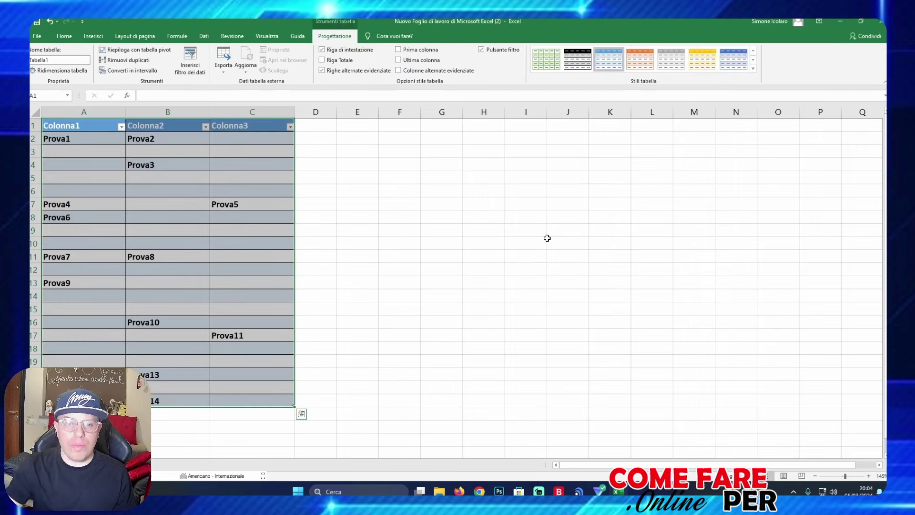
- Give the table the first Chiaro style and reselect it including headers
left_click(752, 69)
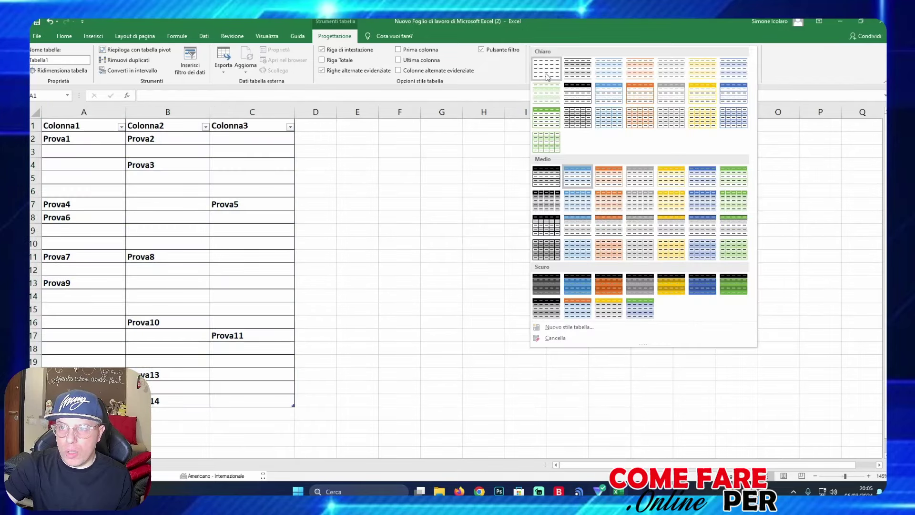
left_click(546, 76)
left_click(371, 176)
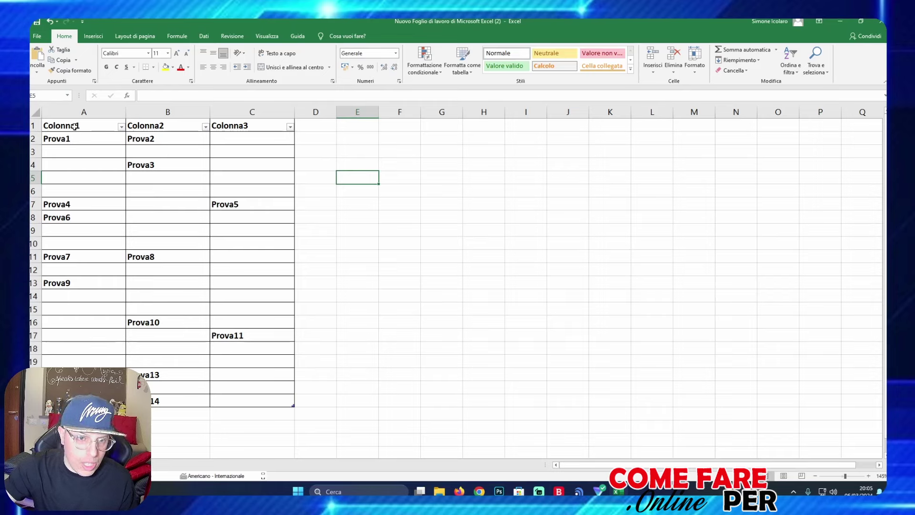
left_click_drag(71, 126, 252, 400)
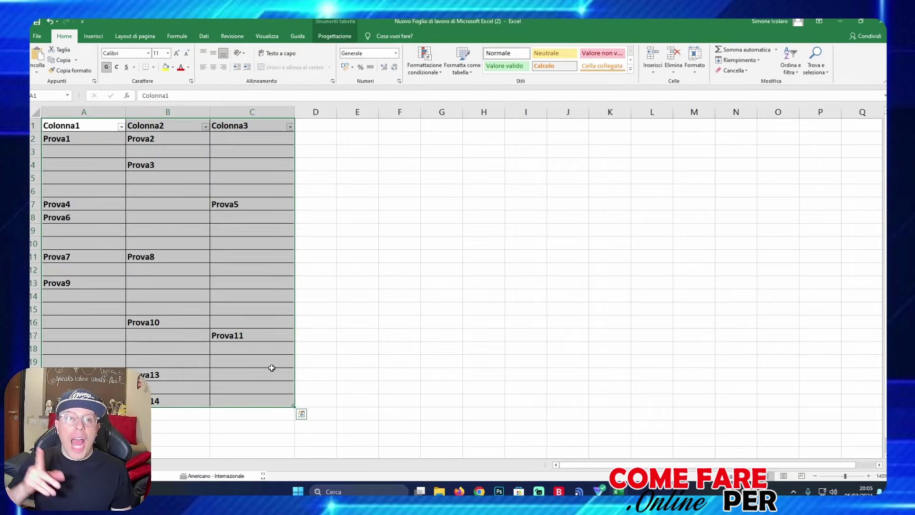
- Open the table with Da tabella, apply Rimuovi righe vuote, and load the 10-row result
left_click(204, 36)
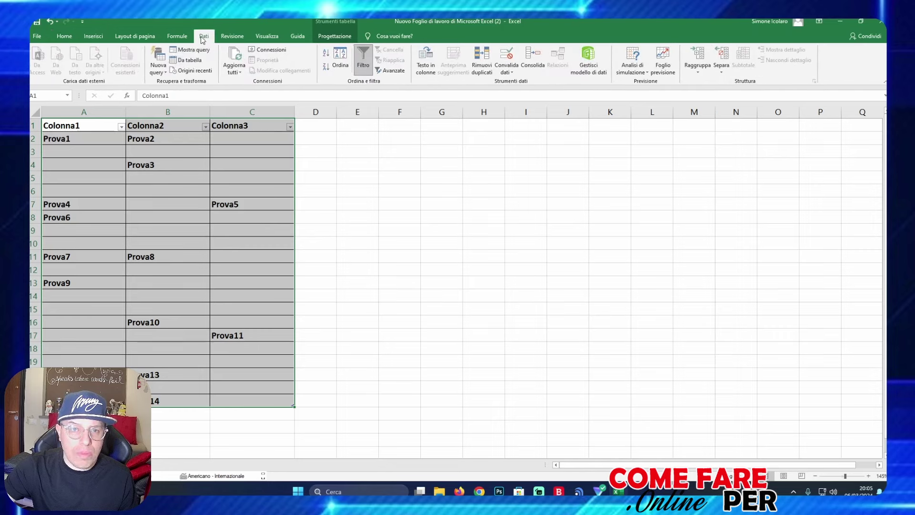
left_click(188, 60)
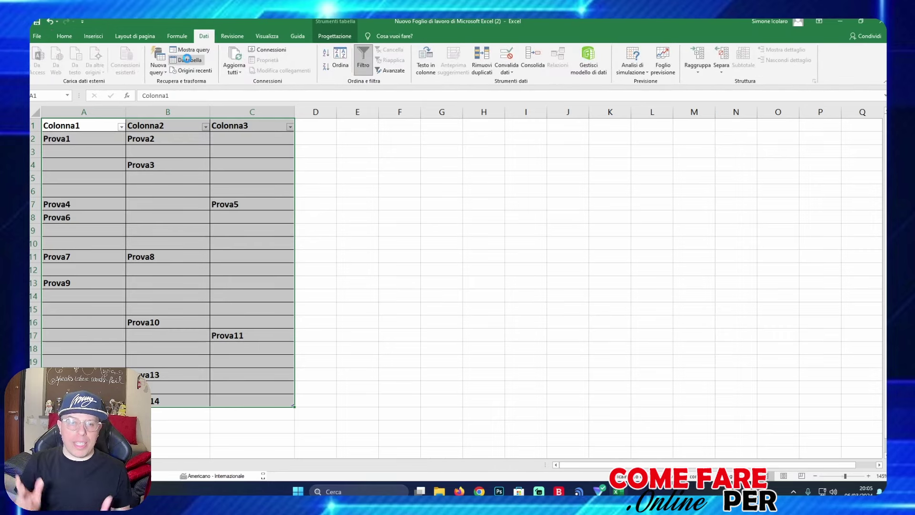
left_click(191, 60)
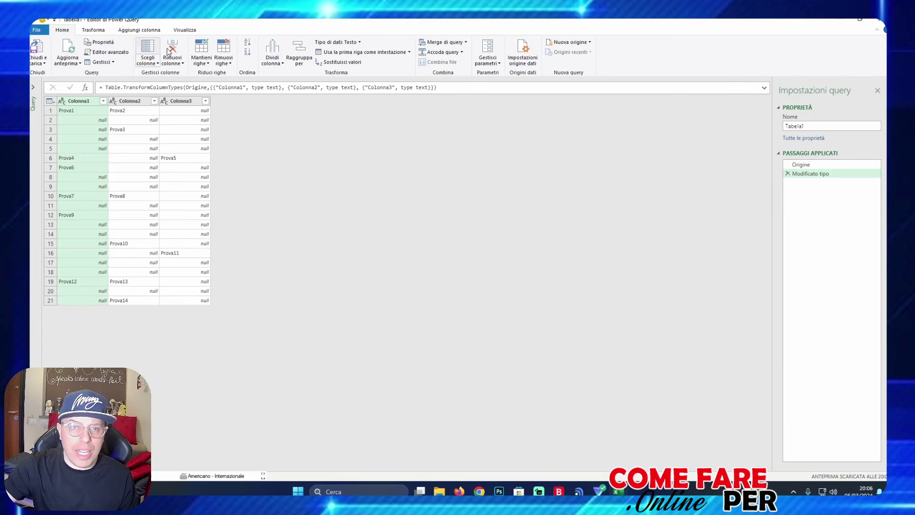
left_click(224, 52)
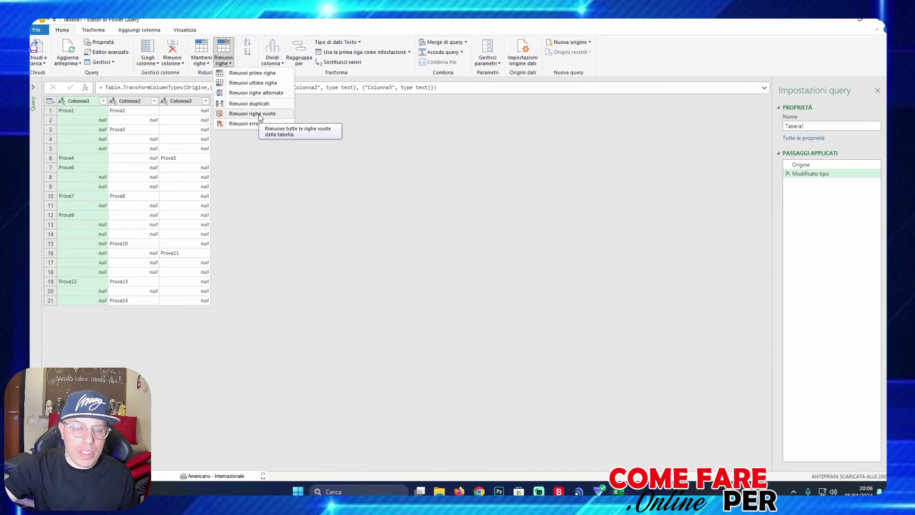
left_click(261, 114)
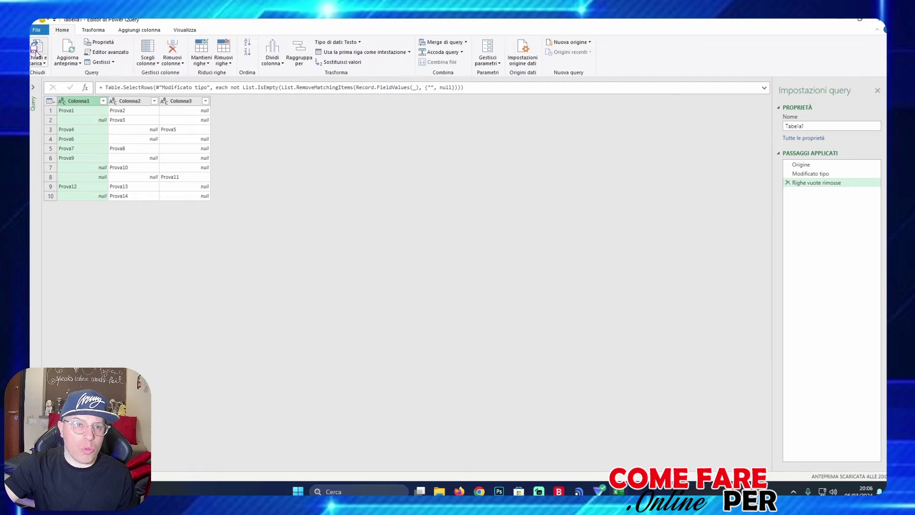
left_click(37, 52)
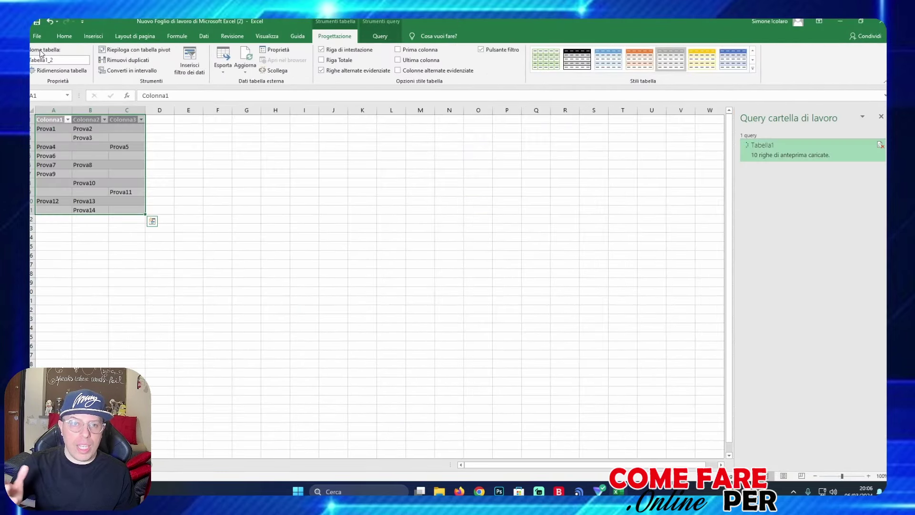
left_click(176, 155)
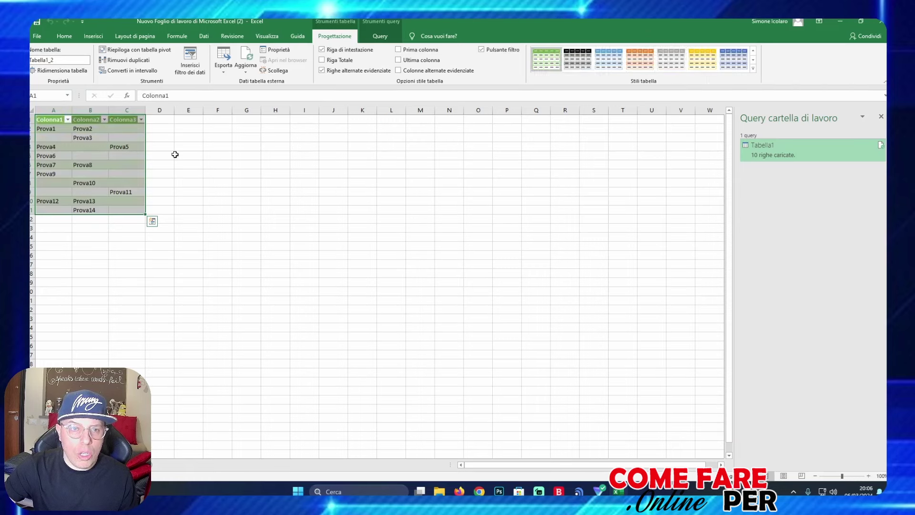